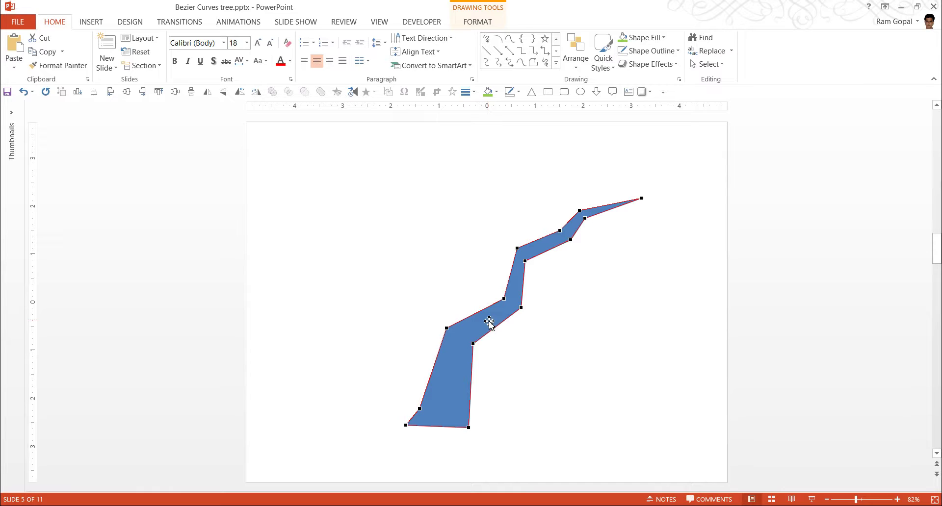
# Edit the trunk shape's points and convert the three lower bend points above the base on its left edge to smooth points.
pyautogui.rightClick(489, 322)
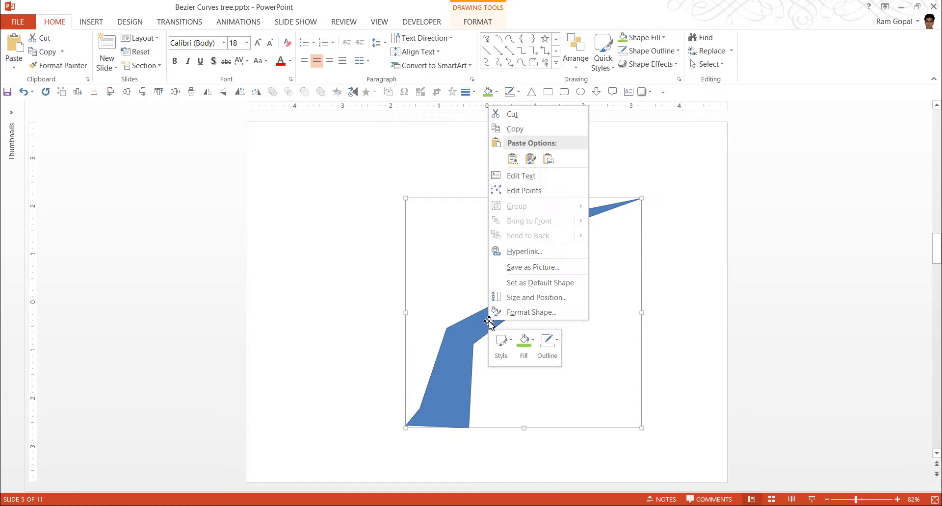
pyautogui.click(541, 197)
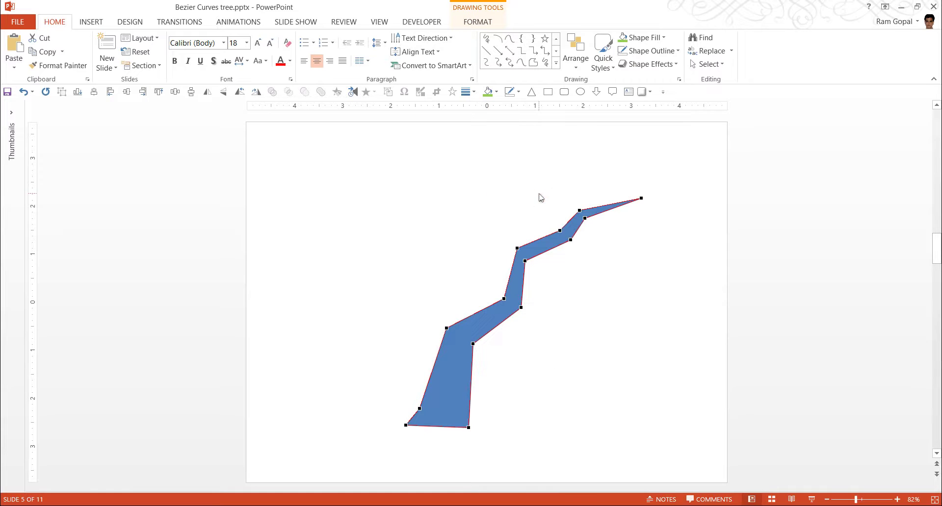
pyautogui.click(420, 410)
pyautogui.rightClick(421, 410)
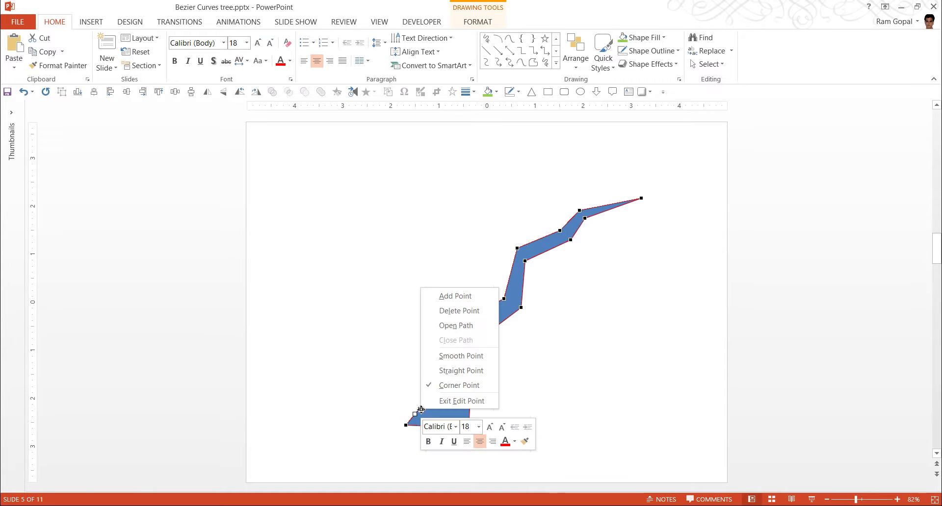
pyautogui.click(460, 357)
pyautogui.rightClick(448, 328)
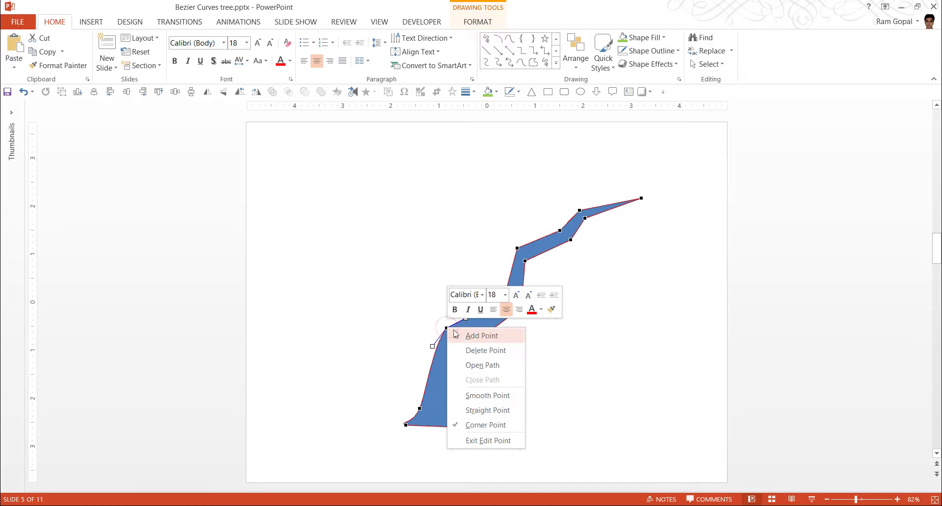
pyautogui.click(470, 399)
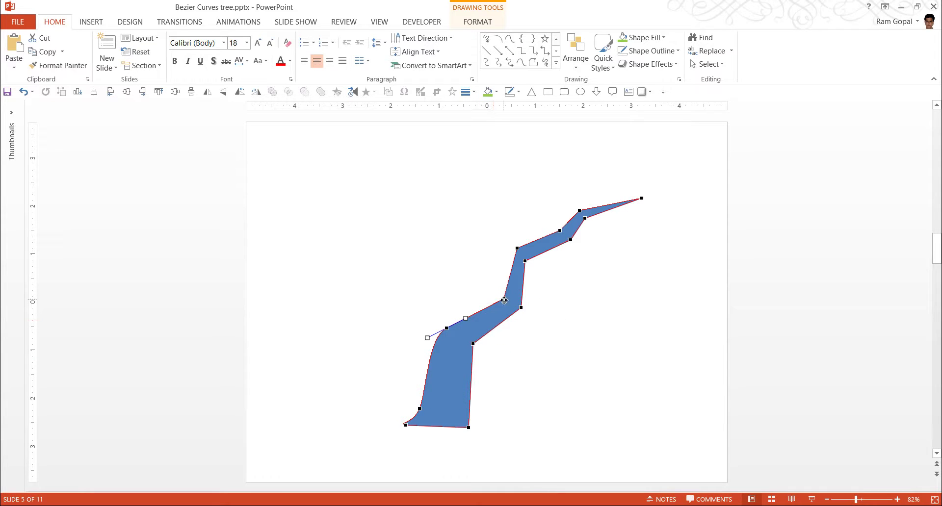
pyautogui.rightClick(505, 299)
pyautogui.click(534, 369)
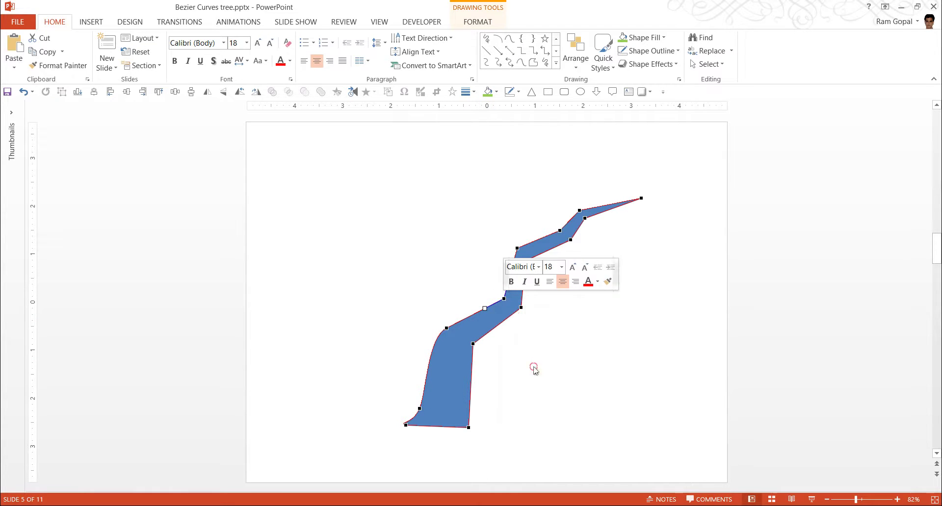
# Convert the three upper bend points on the shape's left edge to smooth points.
pyautogui.rightClick(518, 249)
pyautogui.click(541, 319)
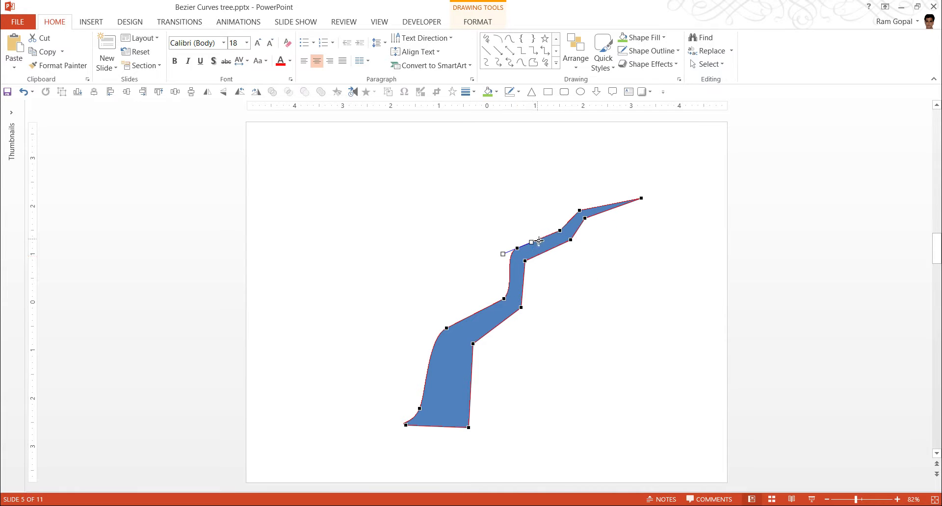
pyautogui.rightClick(560, 230)
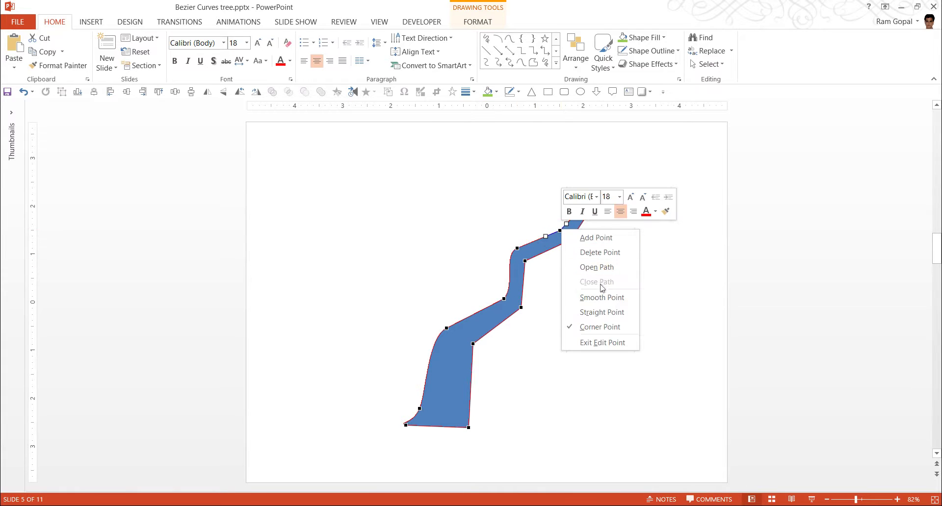
pyautogui.click(598, 297)
pyautogui.rightClick(581, 211)
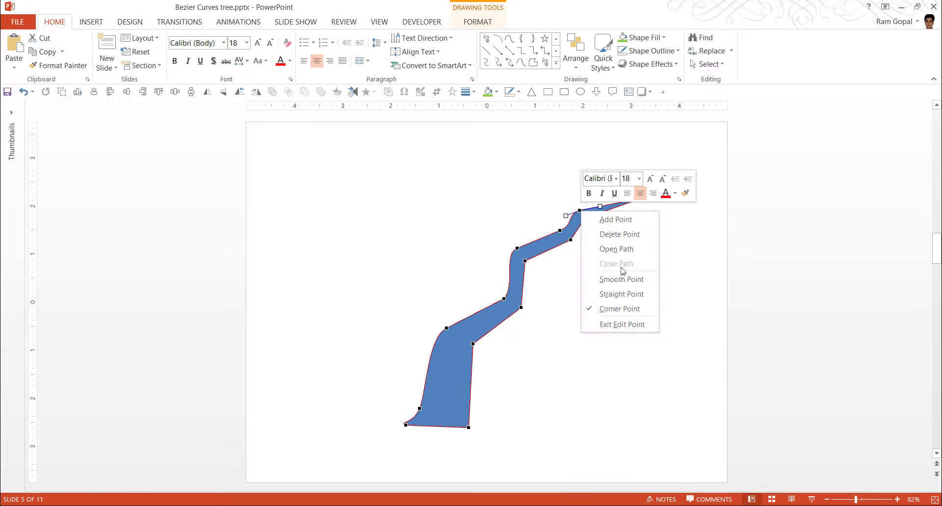
pyautogui.click(620, 280)
# Convert the five bend points along the shape's right edge, from near the tip down to the trunk, to smooth points.
pyautogui.rightClick(585, 220)
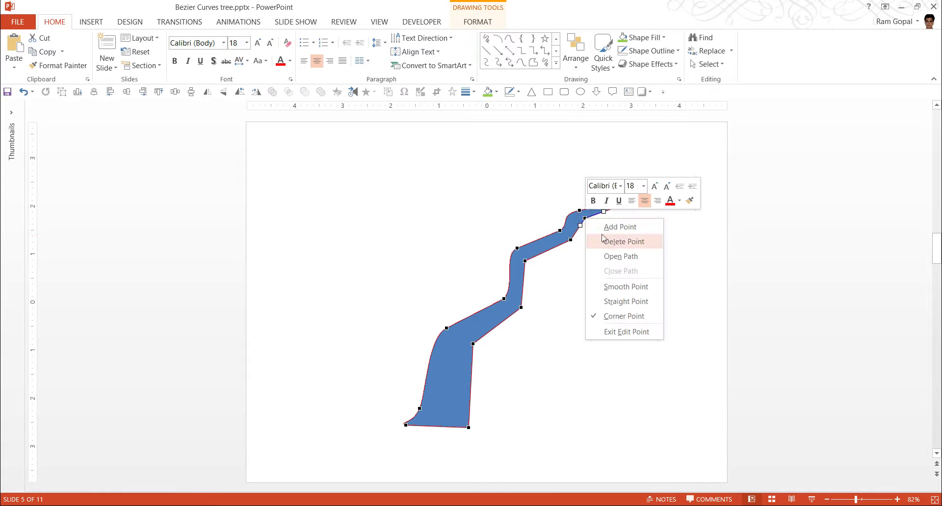
pyautogui.click(610, 314)
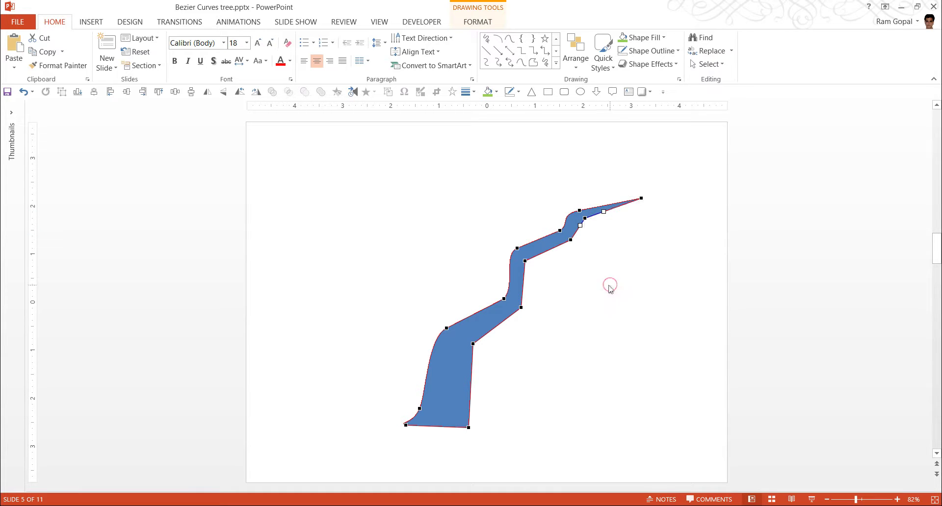
pyautogui.rightClick(571, 237)
pyautogui.click(606, 308)
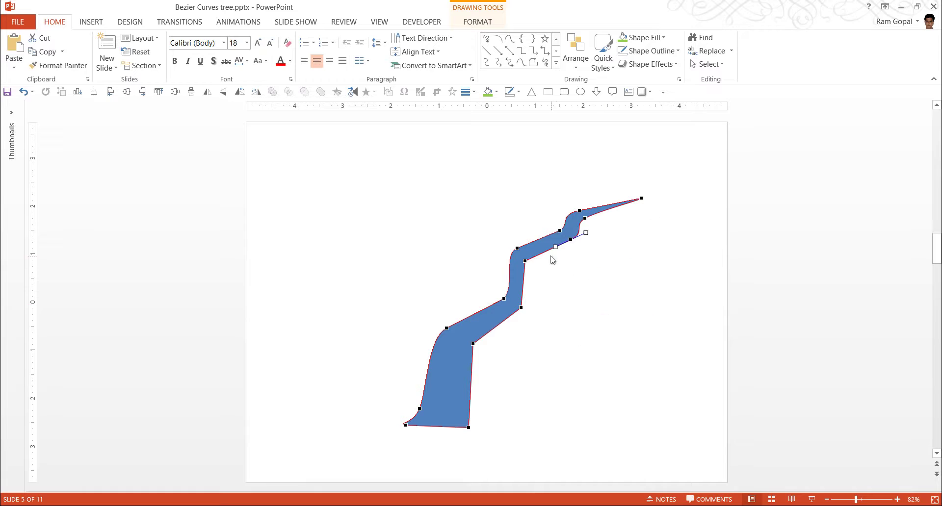
pyautogui.rightClick(525, 260)
pyautogui.click(555, 330)
pyautogui.rightClick(521, 308)
pyautogui.click(553, 375)
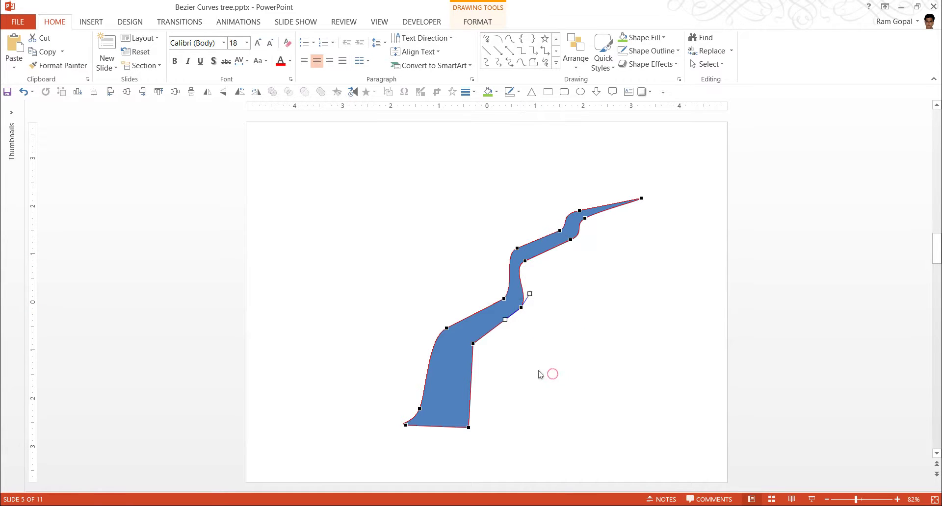
pyautogui.rightClick(473, 344)
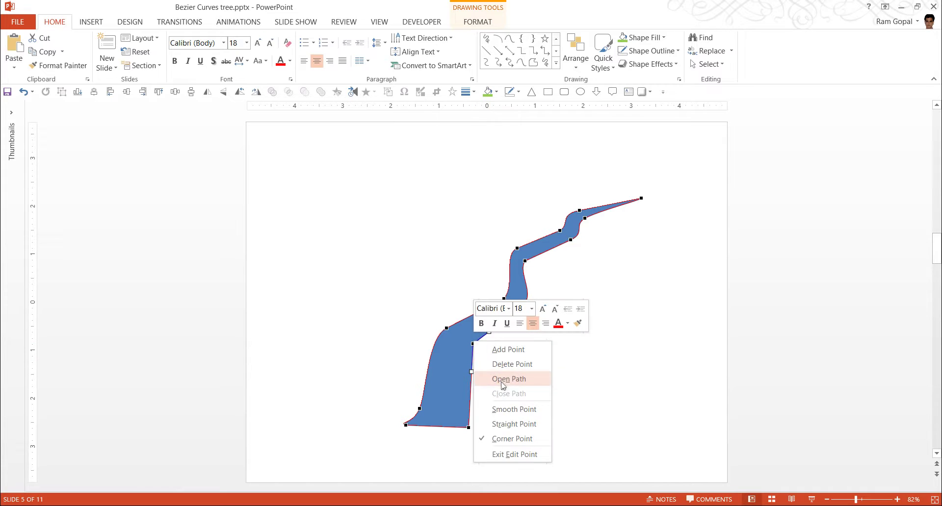
pyautogui.click(503, 409)
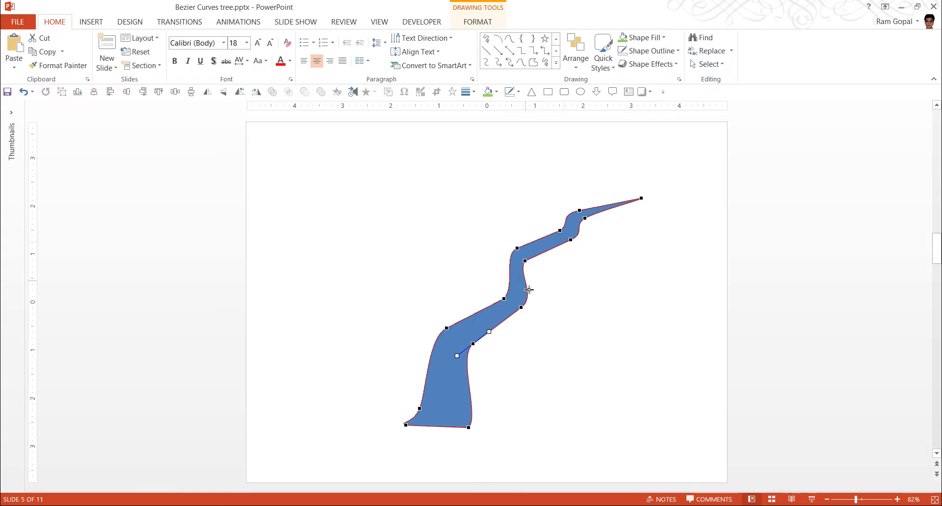
# Adjust the curve handle of the right-edge point at the branch's upper bend to even out the curve.
pyautogui.click(526, 261)
pyautogui.moveTo(516, 272); pyautogui.dragTo(518, 275)
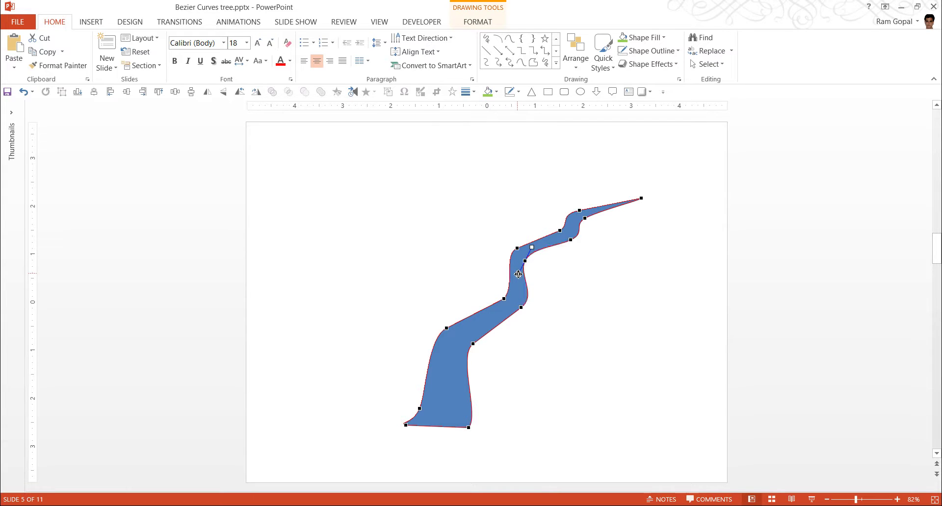
pyautogui.click(517, 249)
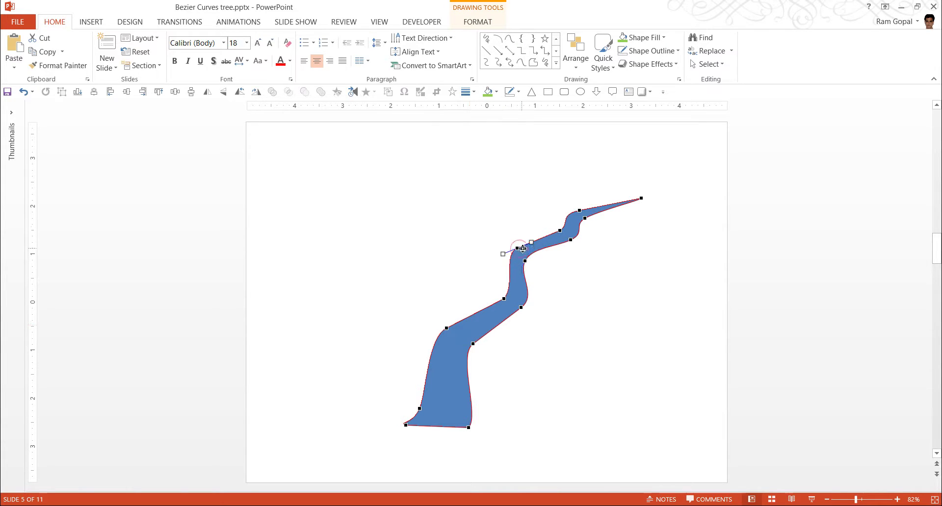
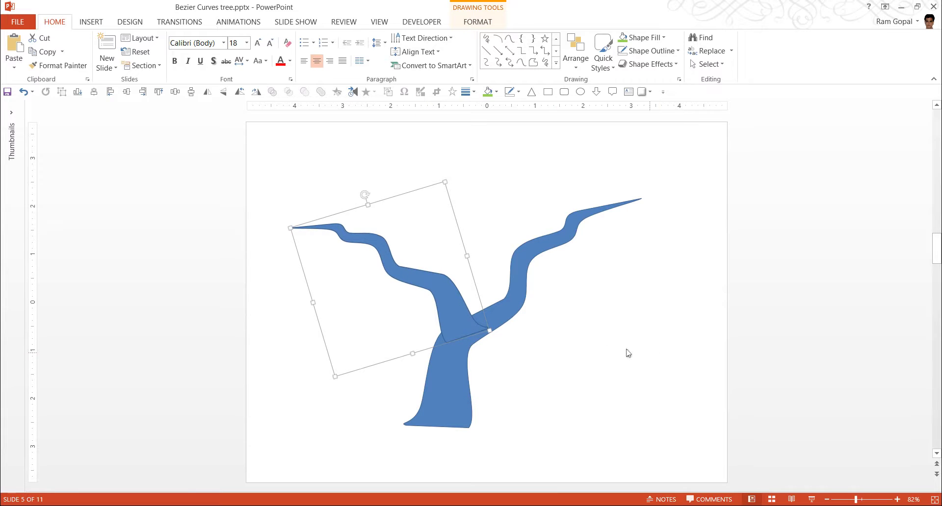
# Duplicate the left branch, scale the copy down, and rotate and place it as a more upright offshoot above the tree.
pyautogui.moveTo(438, 296); pyautogui.dragTo(658, 314)
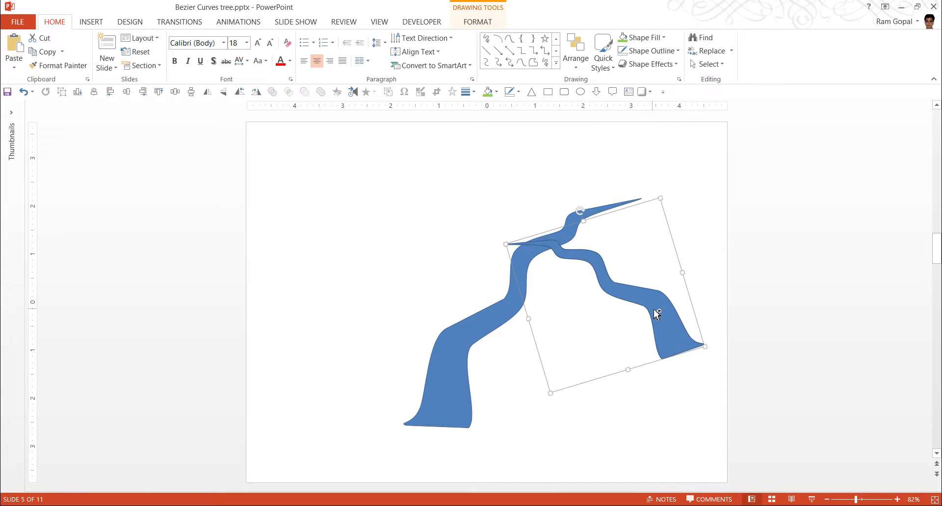
pyautogui.hotkey('ctrl', 'z')
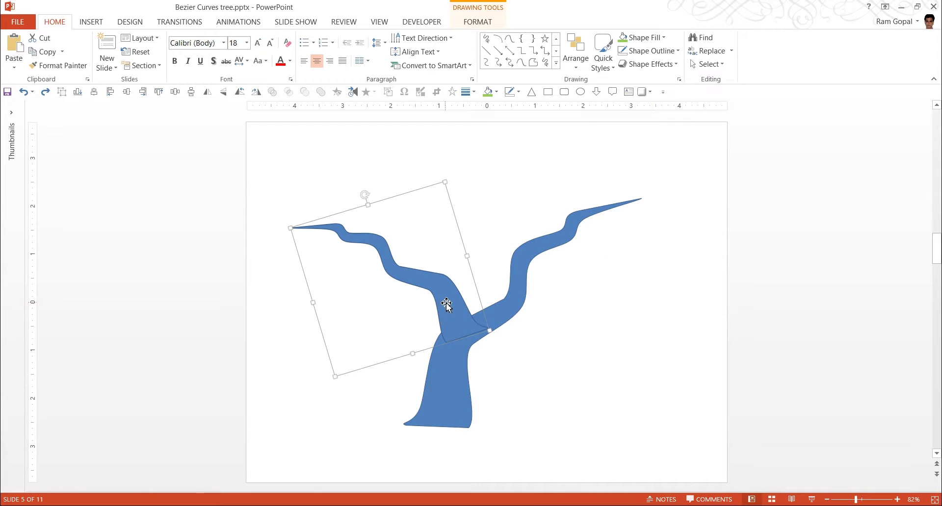
pyautogui.moveTo(450, 307); pyautogui.dragTo(656, 347)
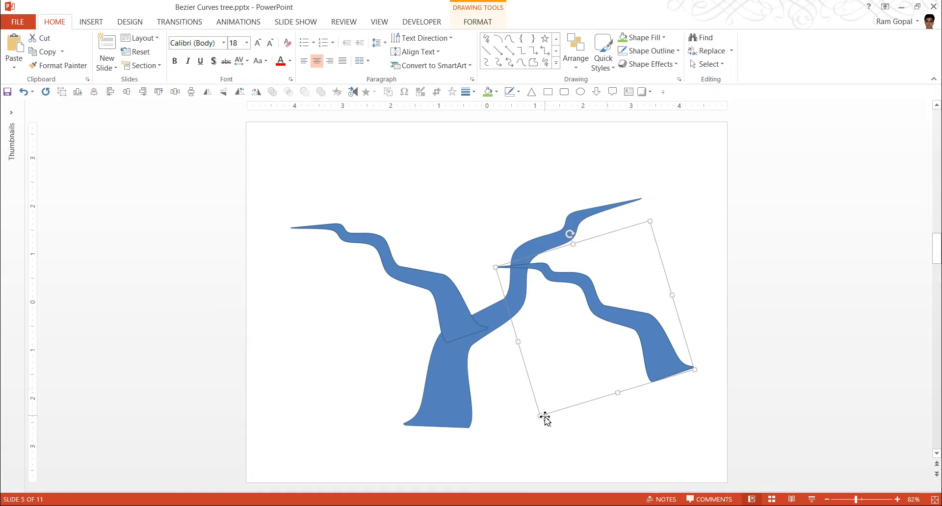
pyautogui.moveTo(540, 417); pyautogui.dragTo(616, 322)
pyautogui.moveTo(658, 300); pyautogui.dragTo(610, 330)
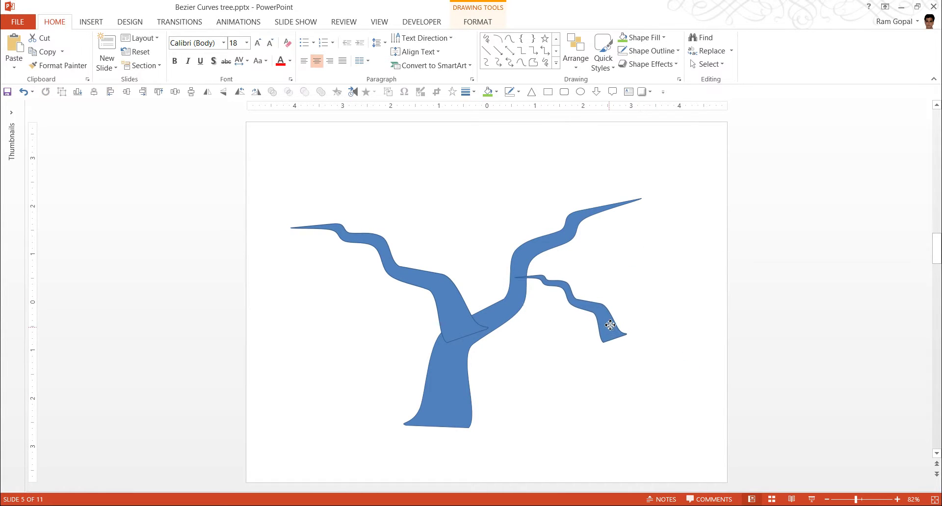
pyautogui.moveTo(556, 254); pyautogui.dragTo(595, 276)
pyautogui.moveTo(589, 352); pyautogui.dragTo(531, 224)
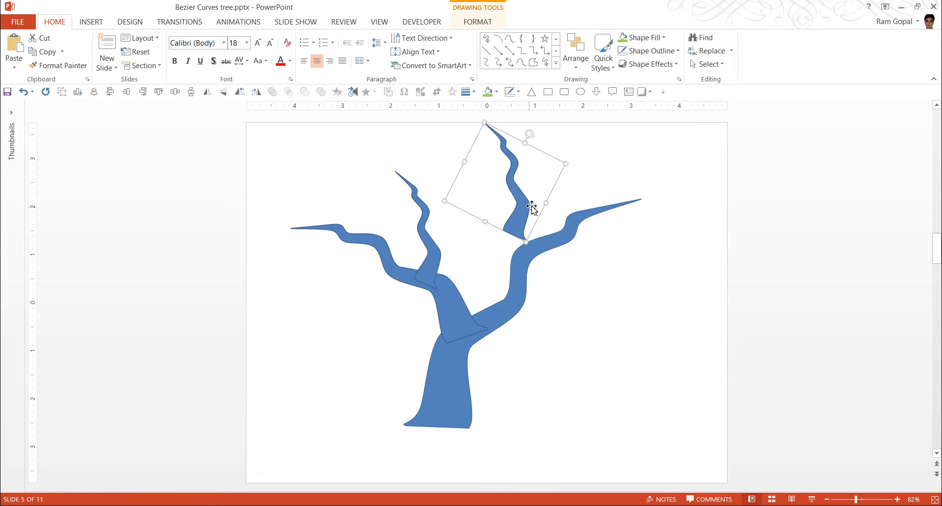
# Shrink and rotate copies of the upright offshoot into twigs, flip one horizontally, and attach them to the offshoot on the left branch.
pyautogui.moveTo(565, 164); pyautogui.dragTo(509, 194)
pyautogui.moveTo(502, 152); pyautogui.dragTo(509, 172)
pyautogui.moveTo(478, 204); pyautogui.dragTo(454, 228)
pyautogui.hotkey('ctrl', 'z')
pyautogui.hotkey('ctrl', 'z')
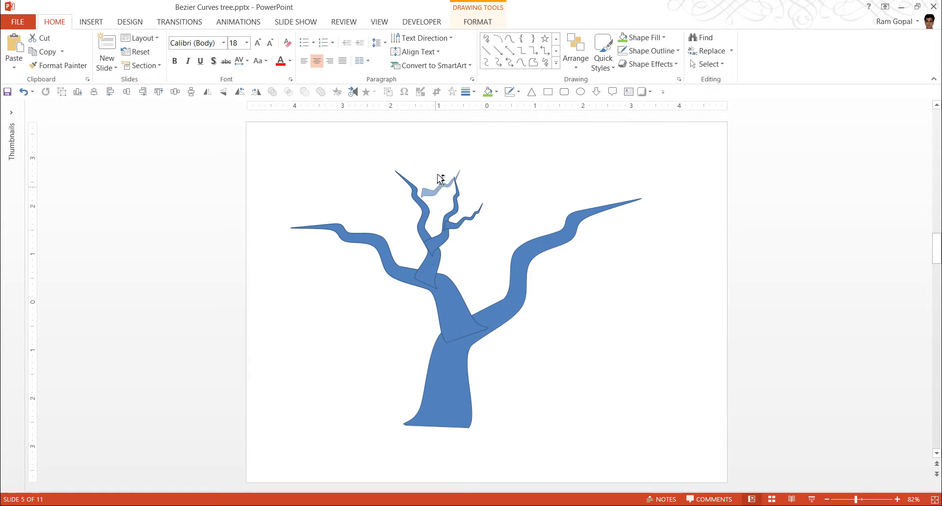
pyautogui.click(207, 93)
pyautogui.moveTo(457, 169); pyautogui.dragTo(425, 212)
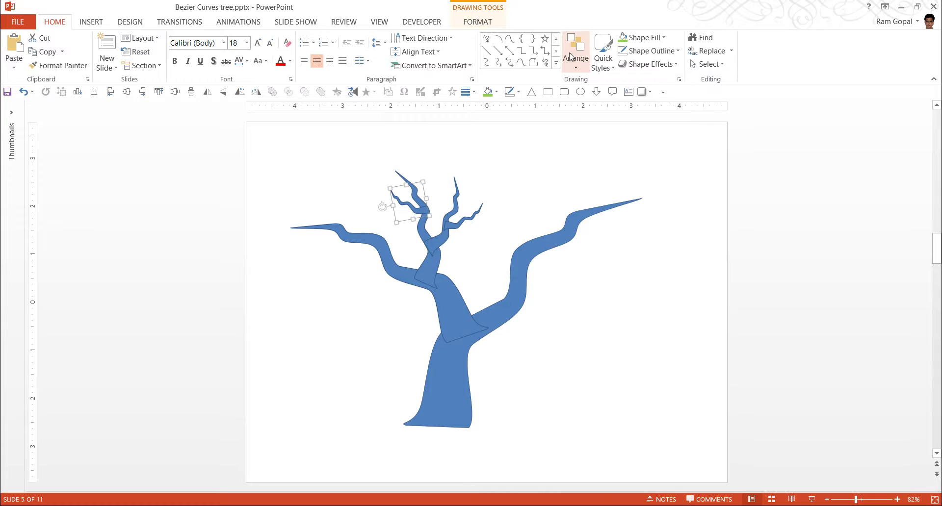
pyautogui.click(571, 56)
pyautogui.moveTo(636, 240)
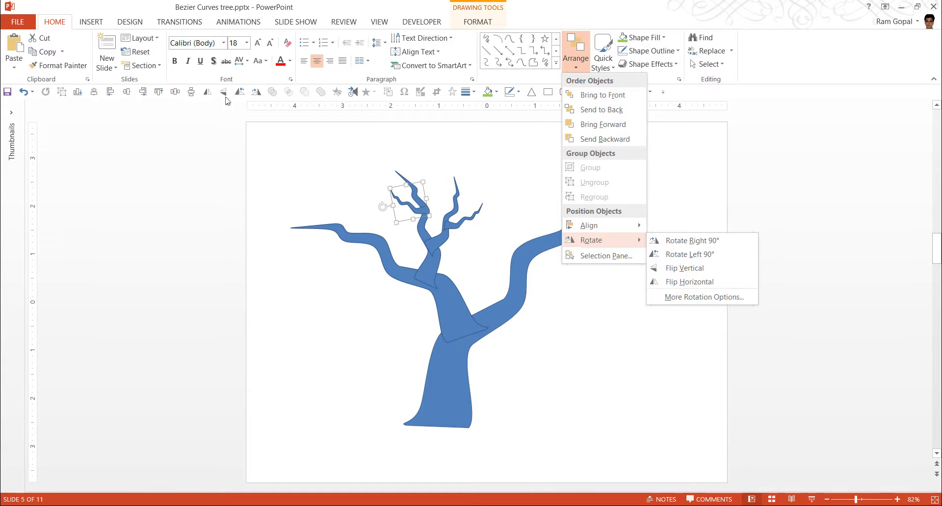
pyautogui.click(223, 117)
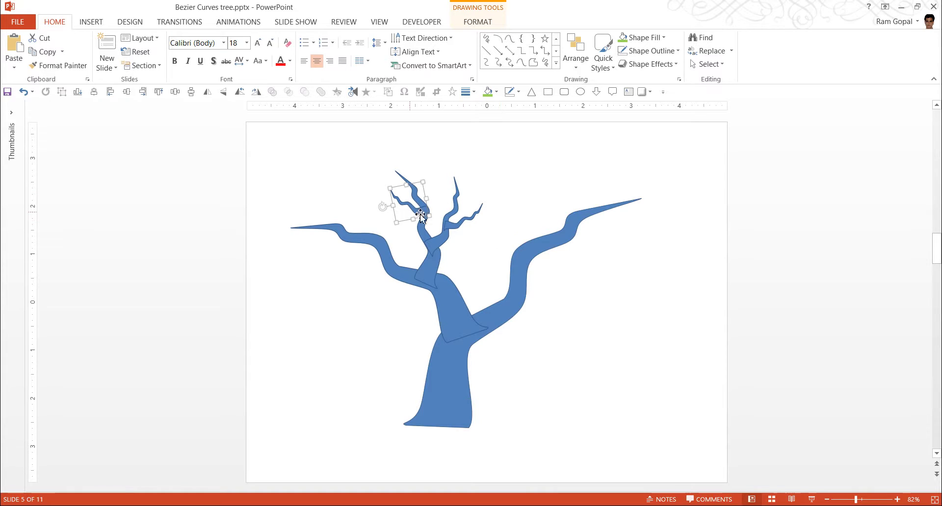
pyautogui.click(525, 225)
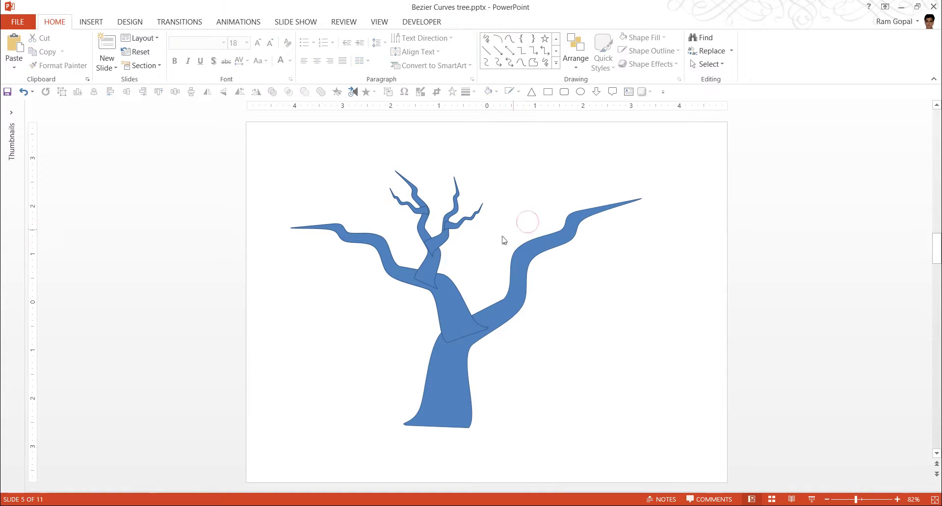
# Duplicate the forked twig pair, then enlarge and rotate the copy and attach it beneath the upper bend of the right branch.
pyautogui.click(443, 239)
pyautogui.moveTo(485, 213); pyautogui.dragTo(509, 244)
pyautogui.press('Escape')
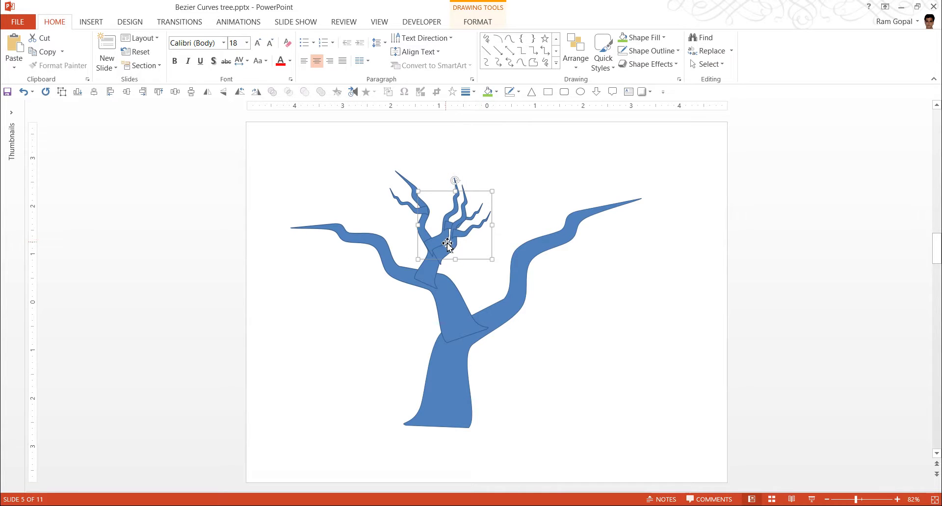
pyautogui.moveTo(450, 239); pyautogui.dragTo(577, 304)
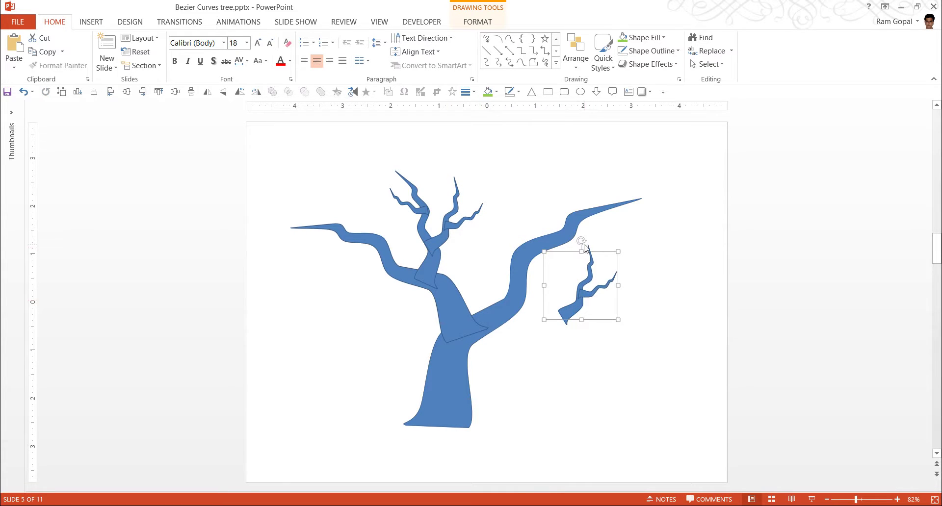
pyautogui.moveTo(618, 250); pyautogui.dragTo(659, 243)
pyautogui.moveTo(607, 201); pyautogui.dragTo(667, 239)
pyautogui.moveTo(564, 253); pyautogui.dragTo(611, 200)
# Copy the forked twig to the trunk's left side and flip it vertically, then duplicate it beside the right side, flipped vertically and horizontally.
pyautogui.moveTo(689, 213); pyautogui.dragTo(438, 334)
pyautogui.click(223, 94)
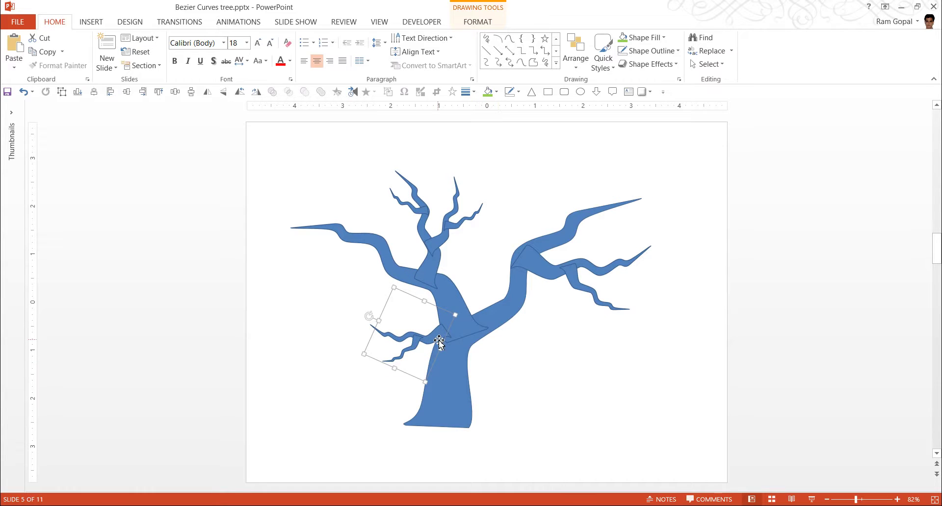
pyautogui.moveTo(448, 342); pyautogui.dragTo(589, 351)
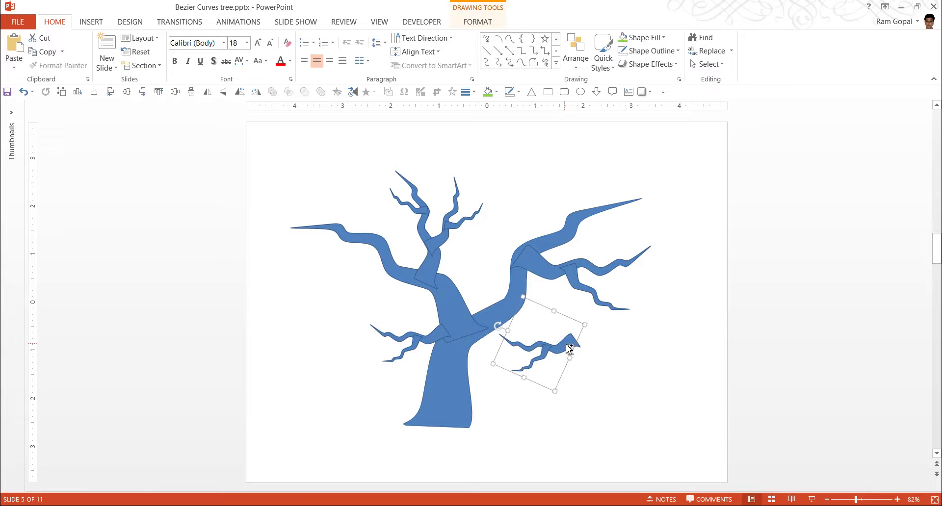
pyautogui.click(223, 93)
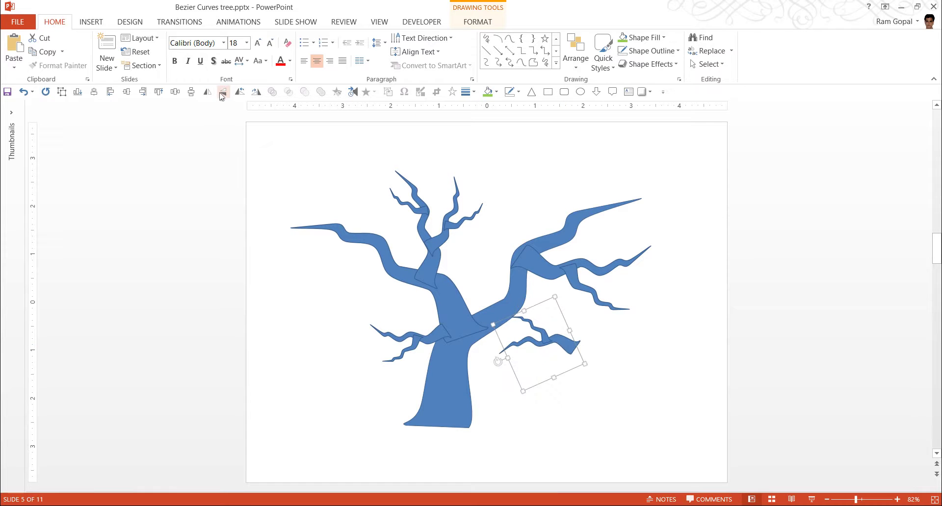
pyautogui.click(208, 93)
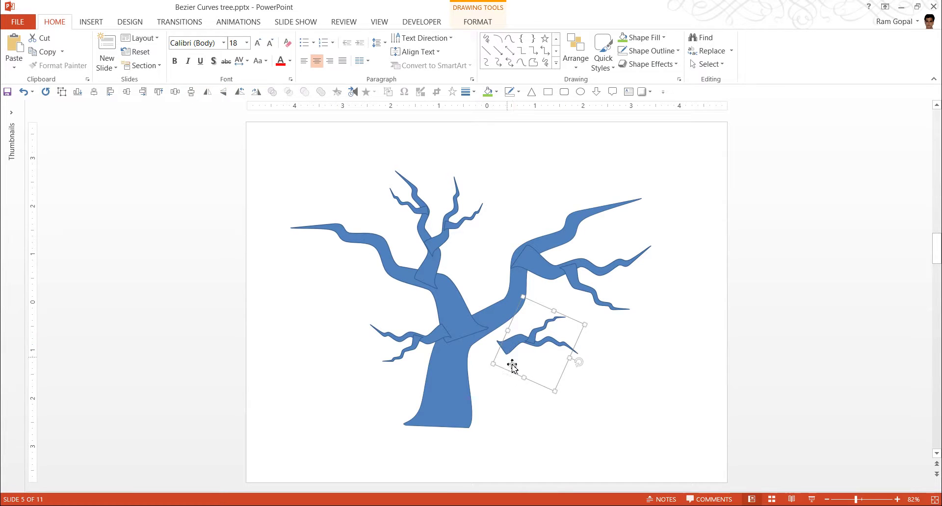
# Copy the forked twig onto the underside of the left branch, flip it horizontally and rotate it to slope downward.
pyautogui.moveTo(514, 348); pyautogui.dragTo(350, 263)
pyautogui.click(208, 92)
pyautogui.moveTo(350, 219); pyautogui.dragTo(326, 310)
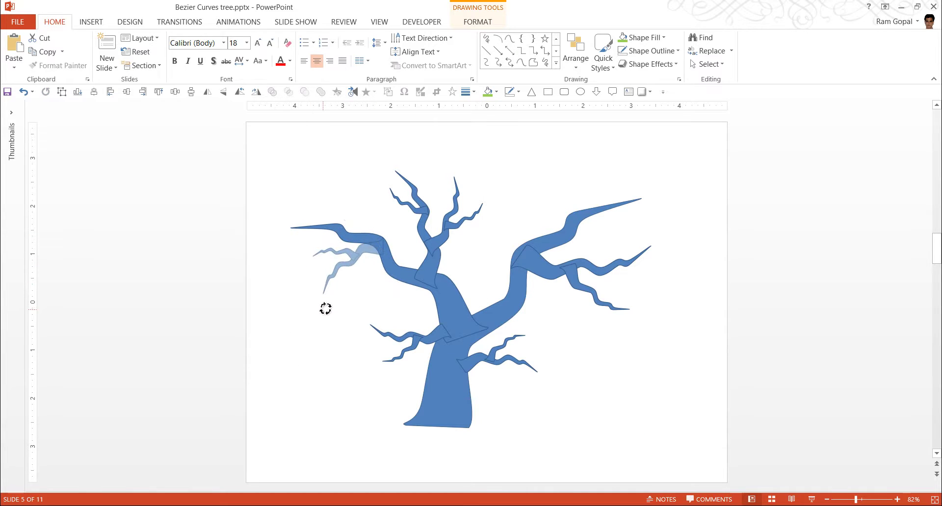
# Duplicate the forked twig under the left branch, rotate the copy to point upward and attach it on top of that branch.
pyautogui.moveTo(358, 248); pyautogui.dragTo(336, 166)
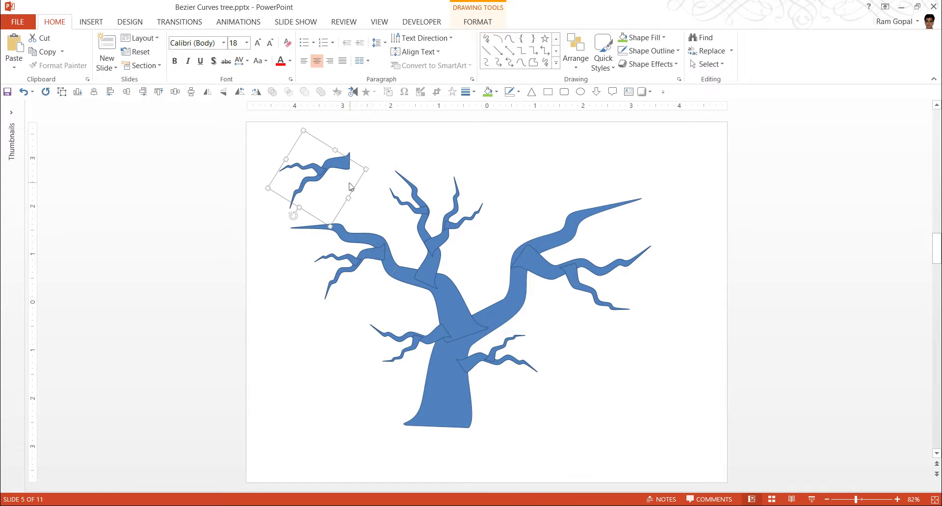
pyautogui.moveTo(294, 216); pyautogui.dragTo(262, 154)
pyautogui.moveTo(337, 204); pyautogui.dragTo(365, 232)
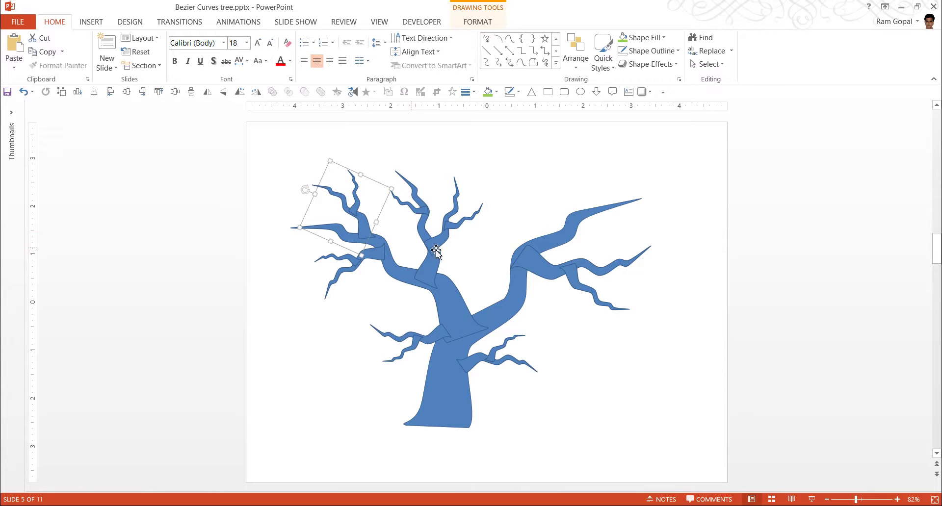
# Group the upright offshoot on the left branch with its twigs, then place a copy on the upper bend of the right branch.
pyautogui.click(467, 250)
pyautogui.click(448, 236)
pyautogui.keyDown('shift'); pyautogui.click(394, 195); pyautogui.keyUp('shift')
pyautogui.keyDown('shift'); pyautogui.click(396, 173); pyautogui.keyUp('shift')
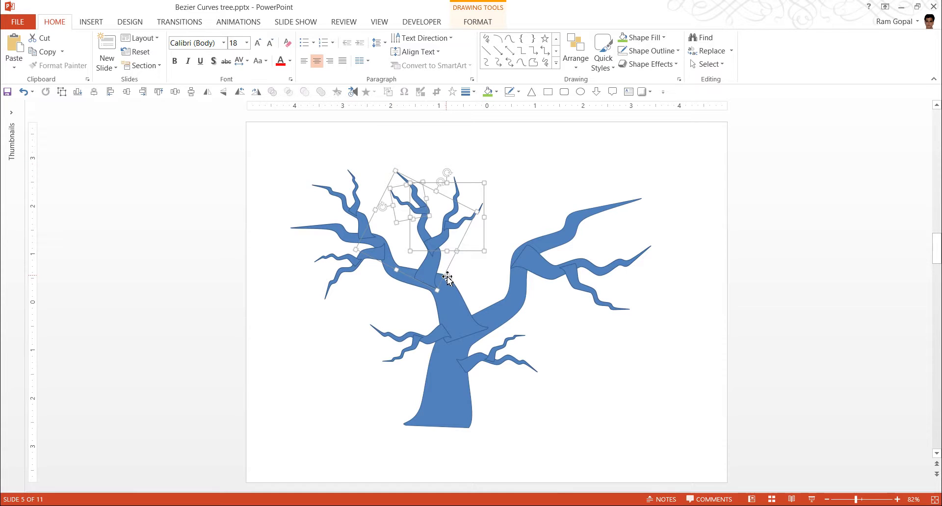
pyautogui.hotkey('ctrl', 'g')
pyautogui.hotkey('ctrl', 'c')
pyautogui.hotkey('ctrl', 'v')
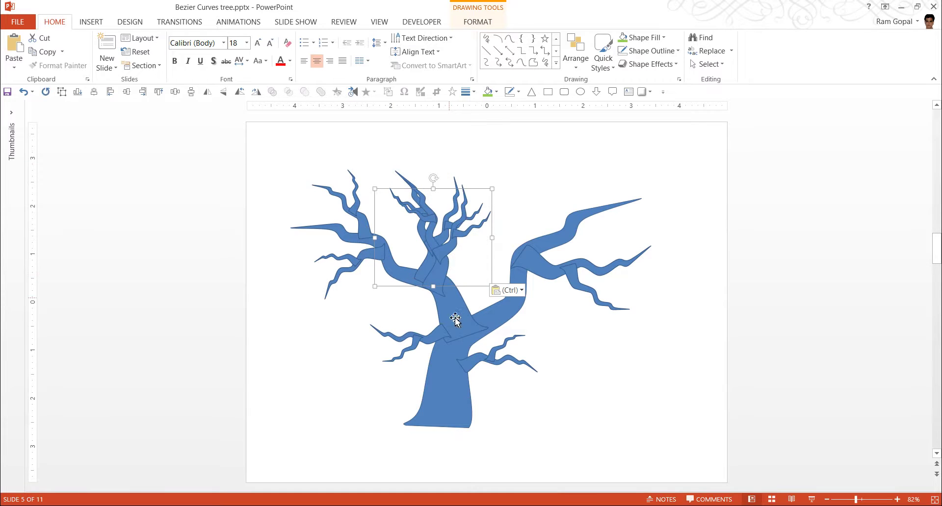
pyautogui.moveTo(441, 278); pyautogui.dragTo(539, 237)
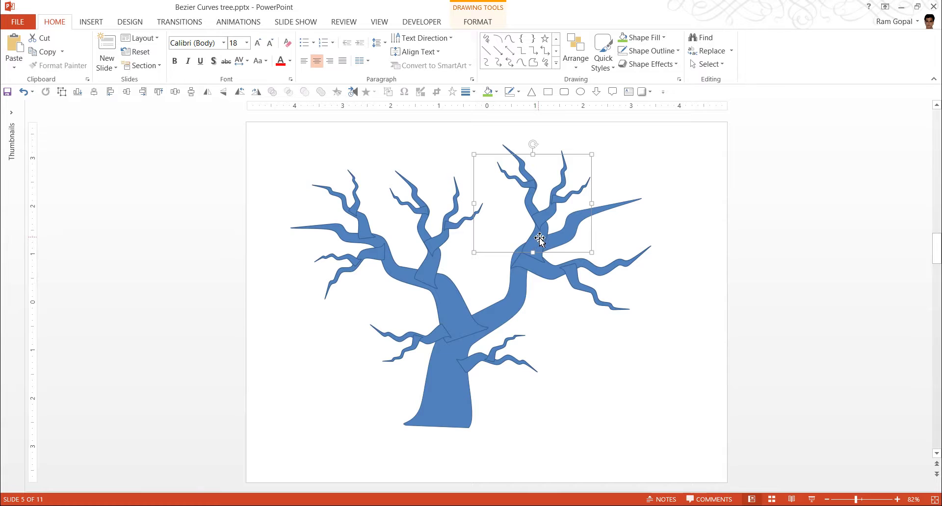
# Duplicate the grouped offshoot, shrink it, and attach rotated copies as tiny twigs on the left branch, the upright offshoot and the right branch.
pyautogui.moveTo(549, 233); pyautogui.dragTo(731, 231)
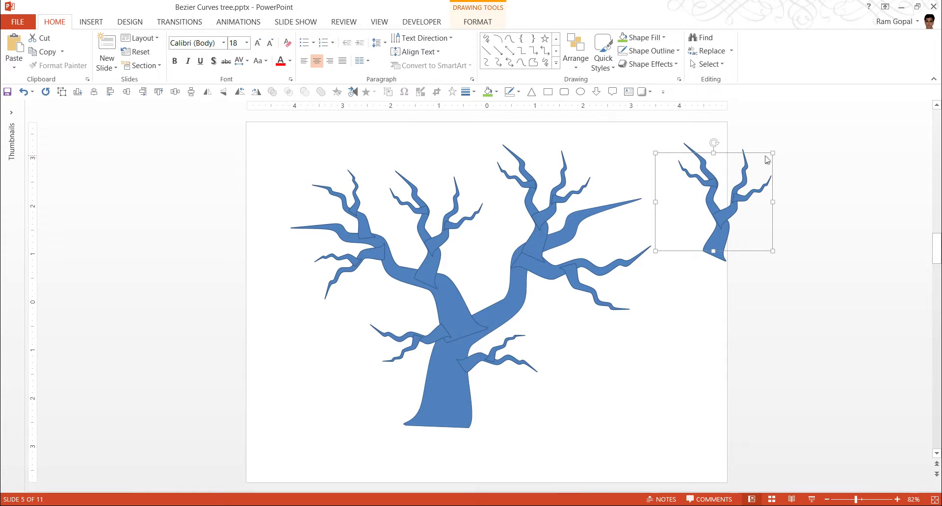
pyautogui.moveTo(773, 152); pyautogui.dragTo(608, 137)
pyautogui.moveTo(664, 181)
pyautogui.mouseDown()
pyautogui.moveTo(602, 193)
pyautogui.moveTo(594, 214)
pyautogui.moveTo(507, 252)
pyautogui.moveTo(442, 265)
pyautogui.moveTo(412, 248)
pyautogui.moveTo(423, 259)
pyautogui.moveTo(403, 314)
pyautogui.moveTo(371, 314)
pyautogui.moveTo(385, 336)
pyautogui.moveTo(396, 287)
pyautogui.mouseUp()
pyautogui.click(687, 332)
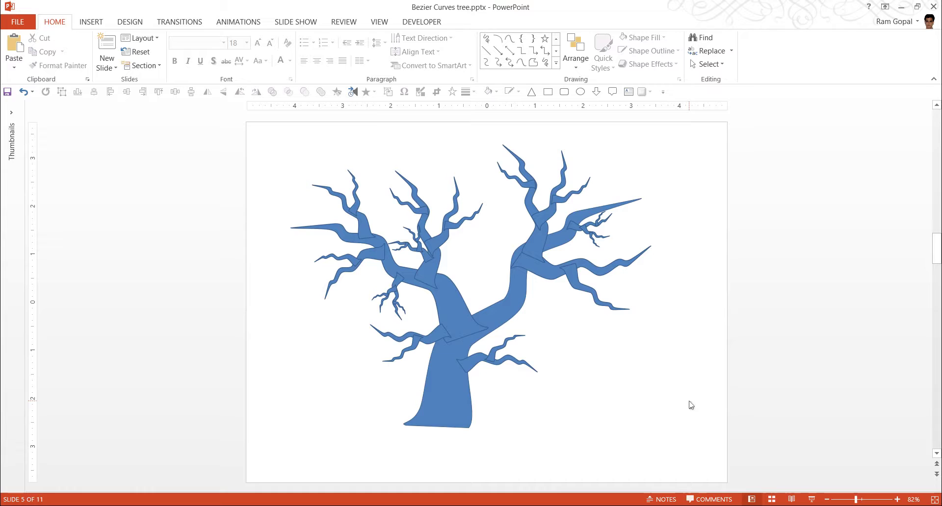
# Select the whole tree and ungroup its shapes, repeating the ungrouping for the nested groups.
pyautogui.moveTo(754, 474)
pyautogui.mouseDown()
pyautogui.moveTo(312, 145)
pyautogui.moveTo(190, 107)
pyautogui.mouseUp()
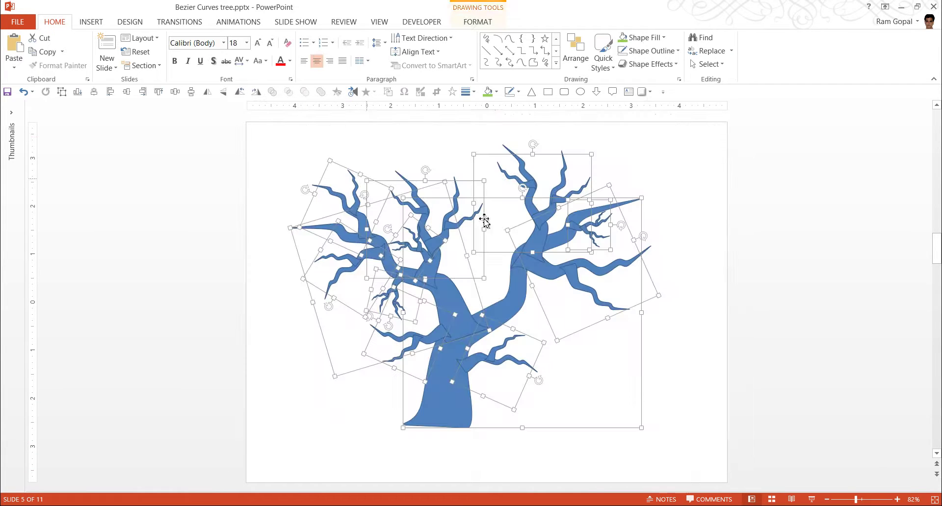
pyautogui.rightClick(544, 211)
pyautogui.moveTo(576, 280)
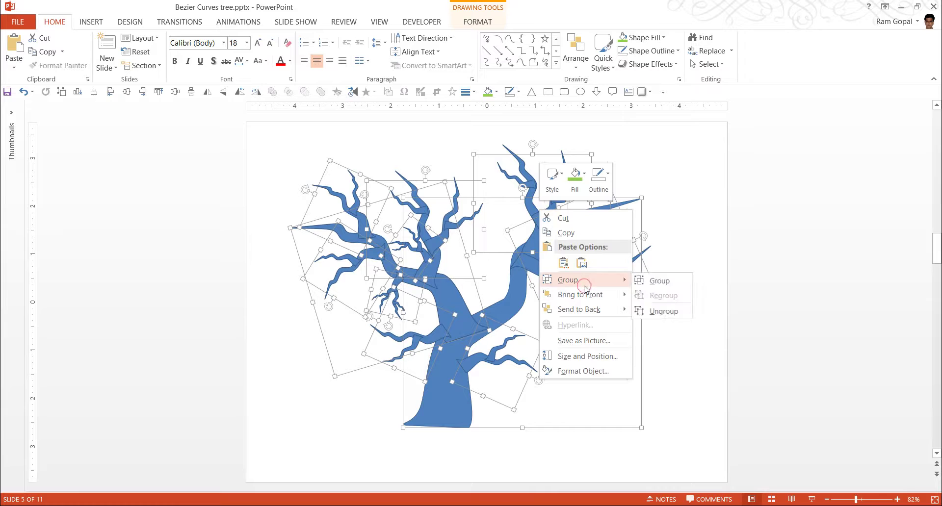
pyautogui.click(665, 311)
pyautogui.rightClick(556, 238)
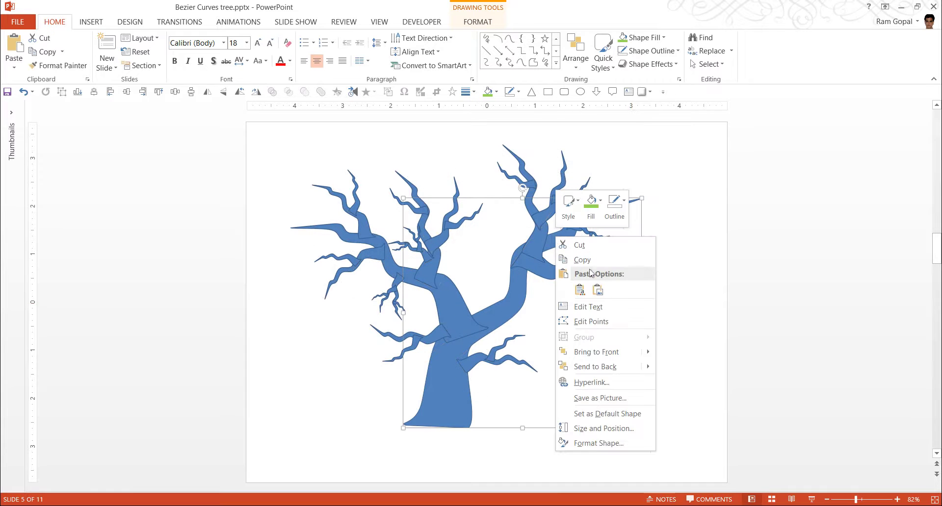
pyautogui.click(738, 296)
pyautogui.moveTo(770, 470); pyautogui.dragTo(181, 113)
pyautogui.rightClick(523, 189)
pyautogui.moveTo(555, 256)
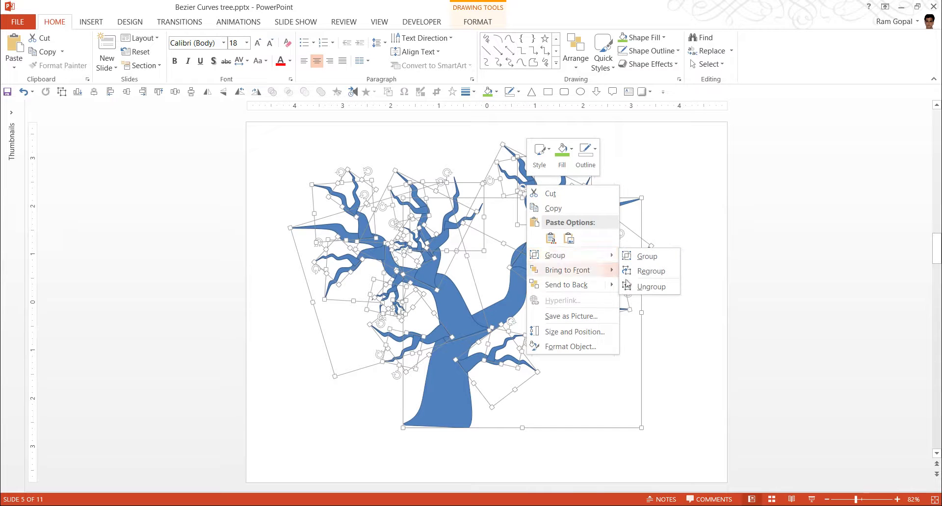
pyautogui.click(628, 285)
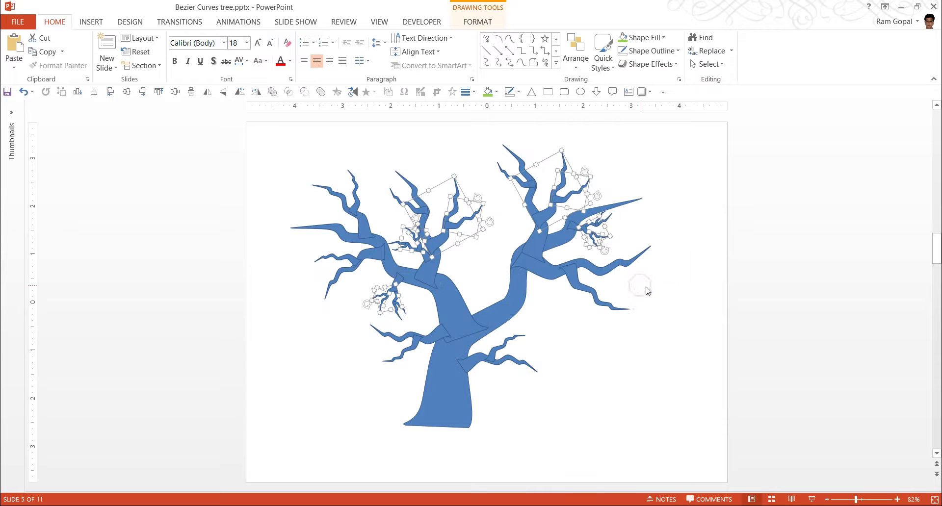
# Select all the tree pieces again and check for any groups left to ungroup.
pyautogui.click(704, 445)
pyautogui.moveTo(746, 471); pyautogui.dragTo(177, 113)
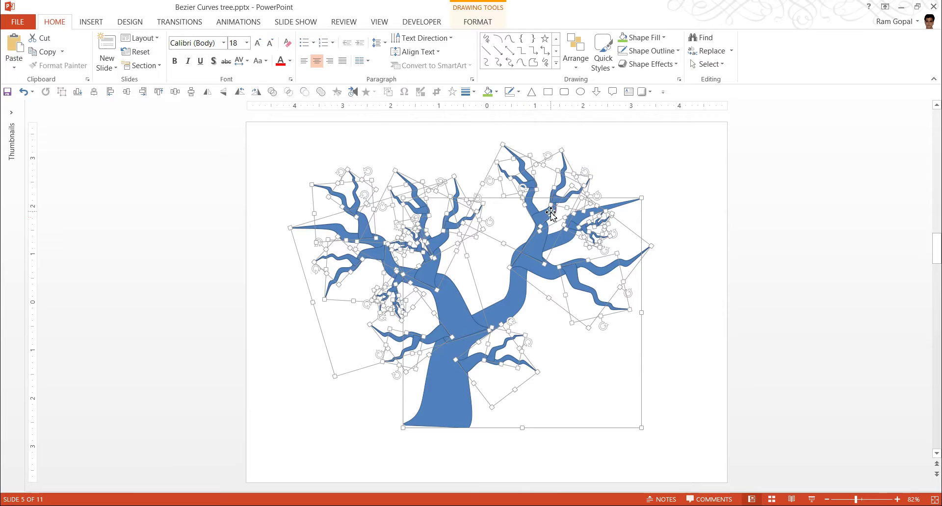
pyautogui.rightClick(535, 199)
pyautogui.moveTo(569, 270)
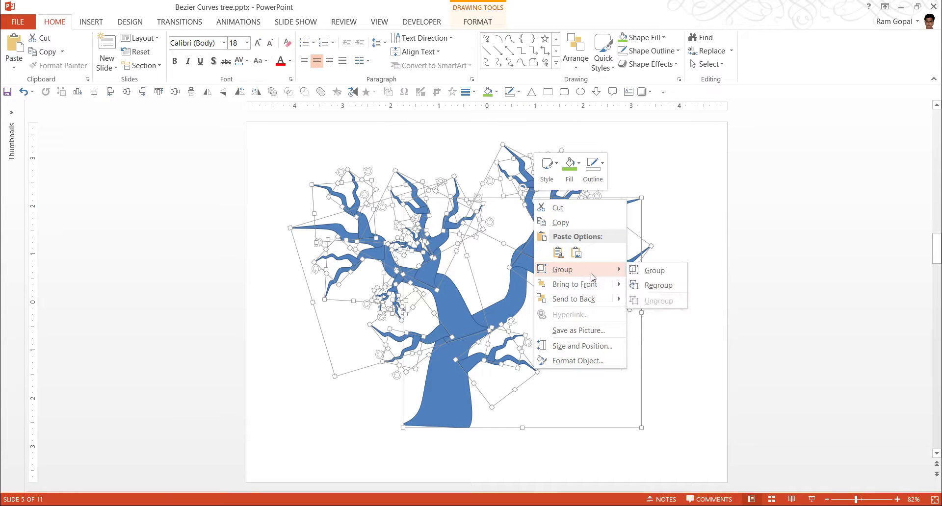
pyautogui.click(777, 328)
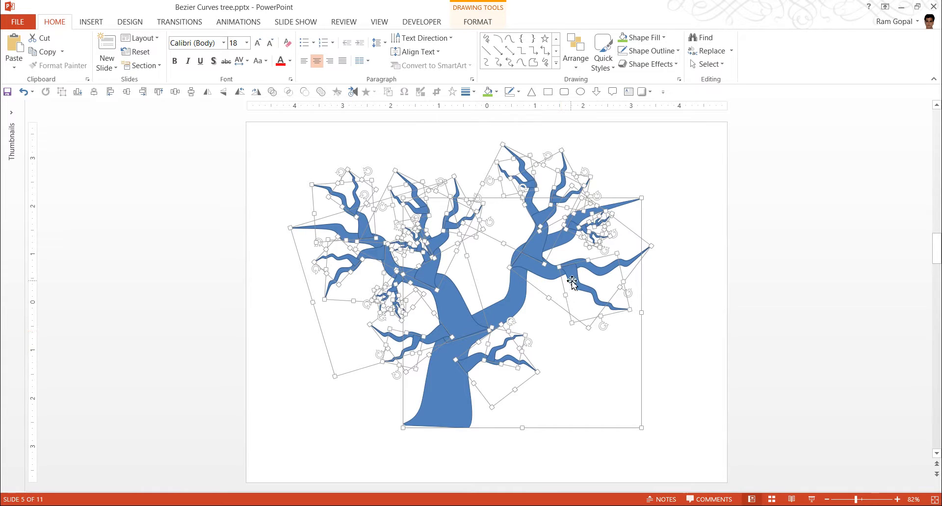
# Merge all the selected tree pieces into a single shape with Union and shift the tree slightly to the right.
pyautogui.click(614, 94)
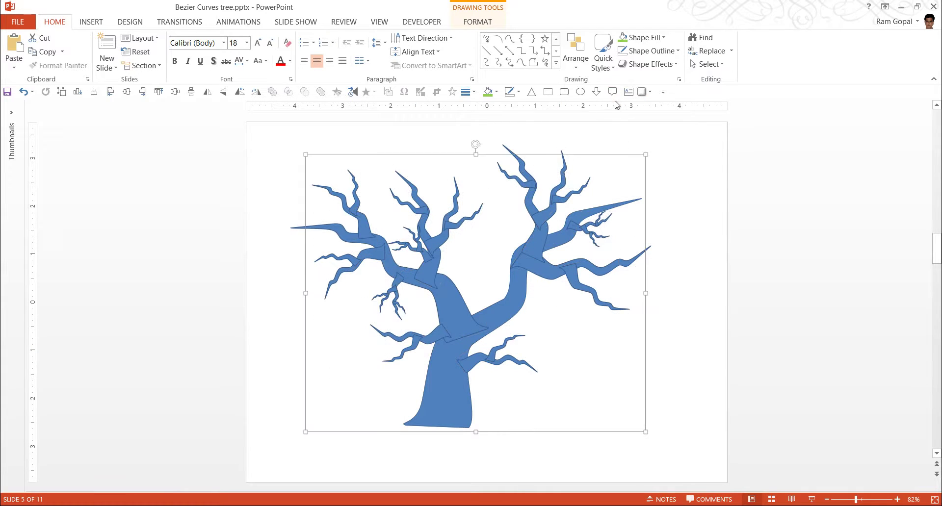
pyautogui.hotkey('ctrl', 'z')
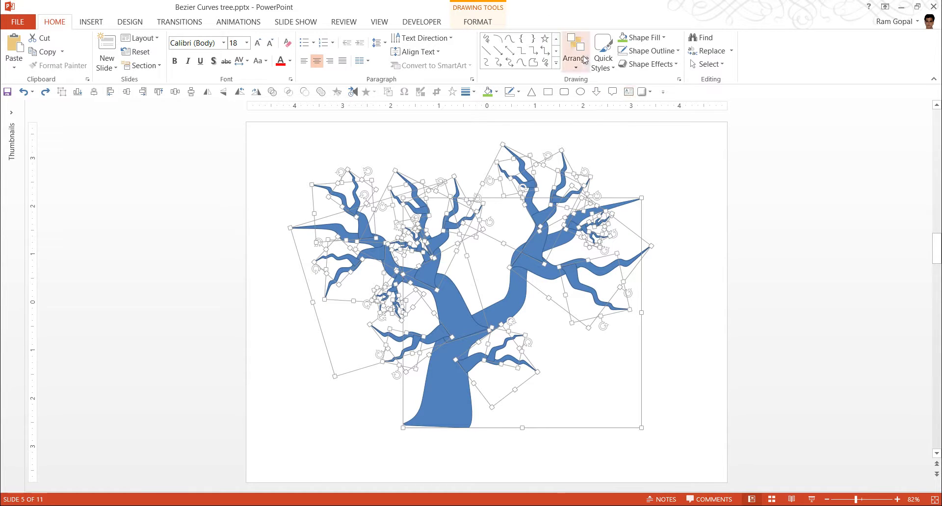
pyautogui.click(118, 64)
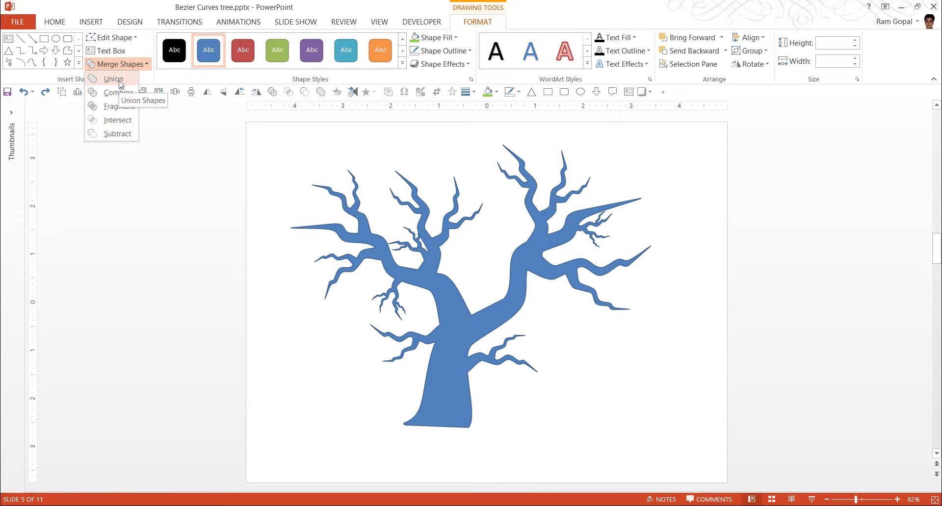
pyautogui.click(113, 79)
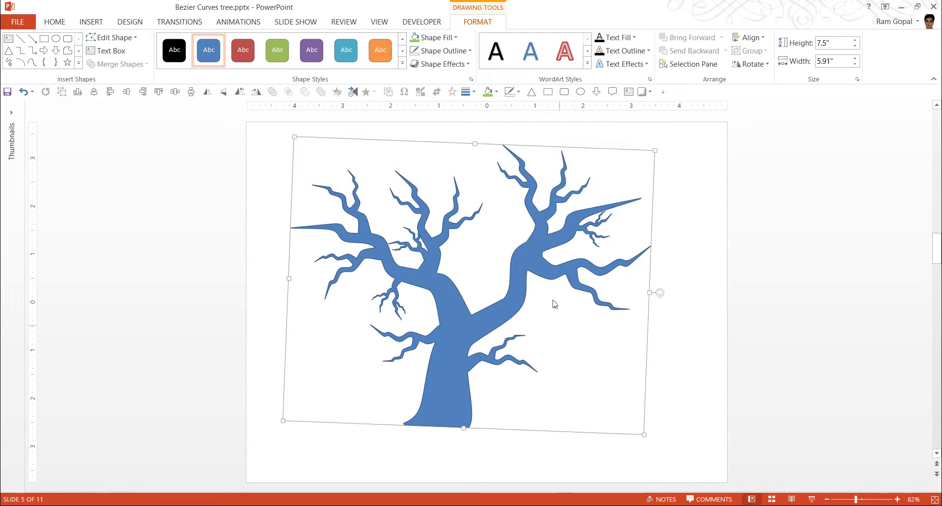
pyautogui.moveTo(518, 287); pyautogui.dragTo(542, 289)
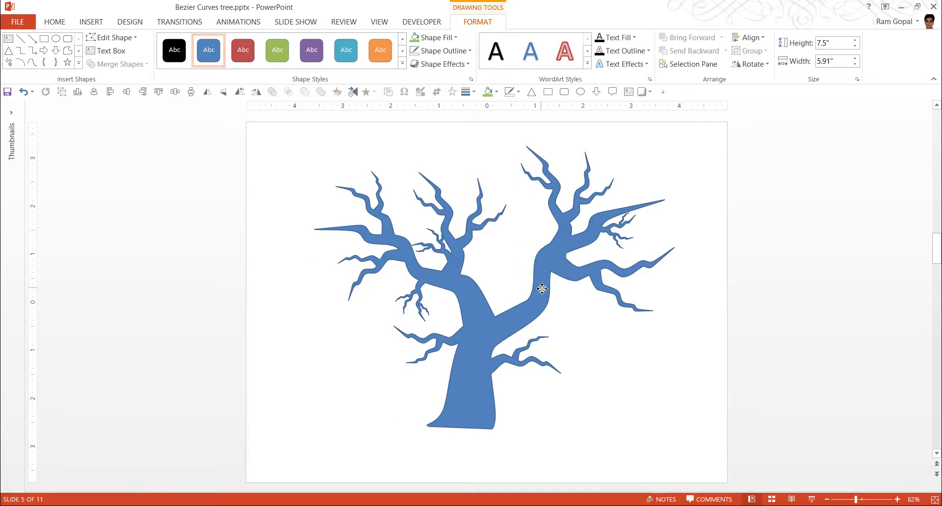
# Remove the merged tree's outline and fill the shape with dark gray.
pyautogui.click(442, 51)
pyautogui.click(445, 154)
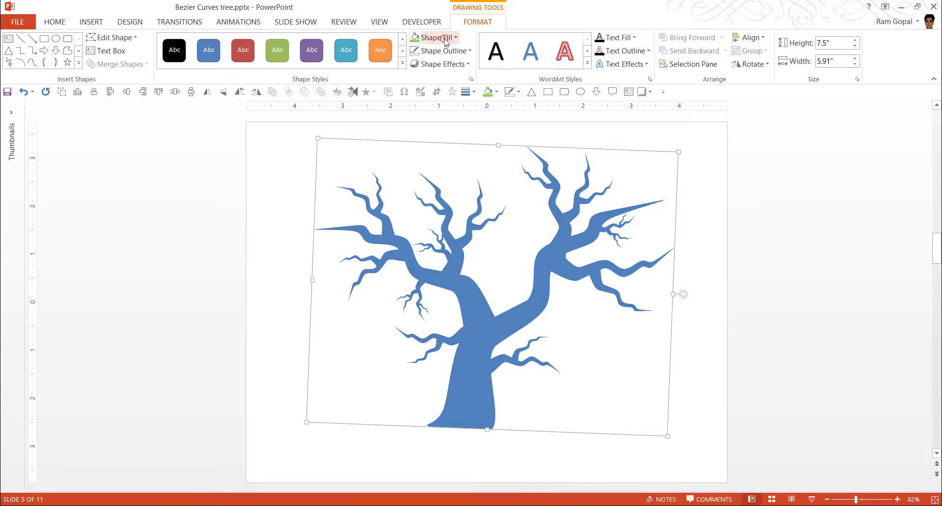
pyautogui.click(446, 40)
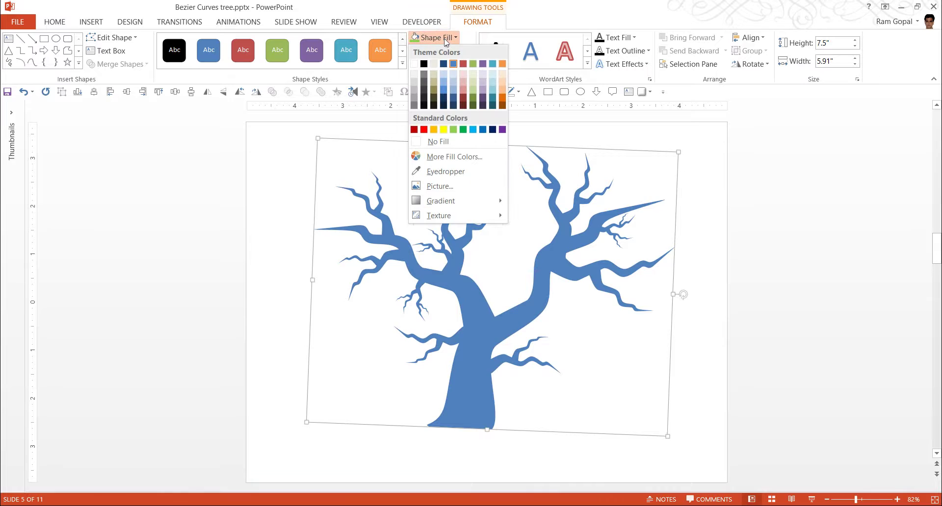
pyautogui.click(423, 84)
pyautogui.click(708, 343)
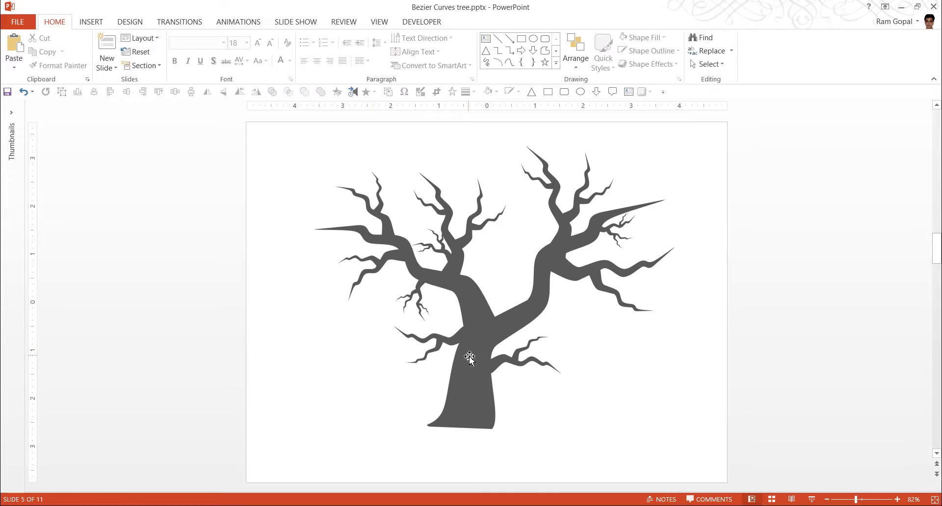
pyautogui.click(492, 379)
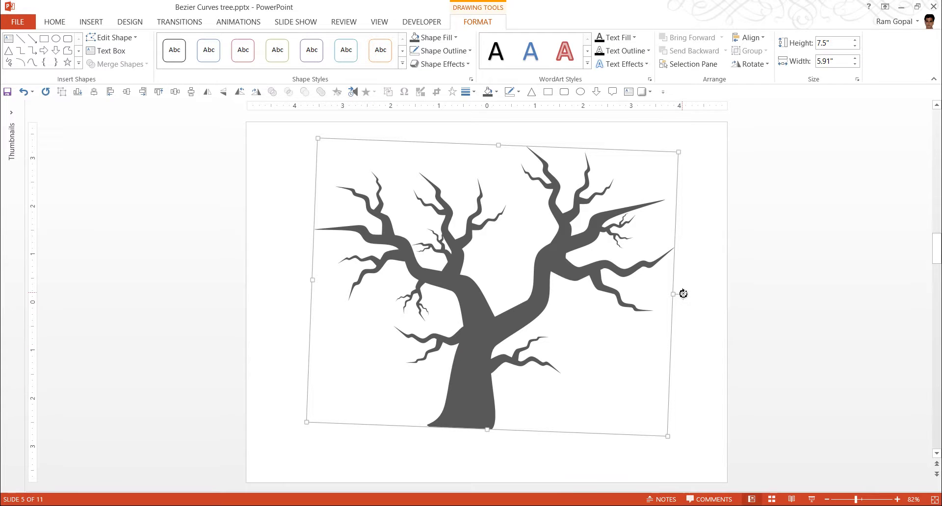